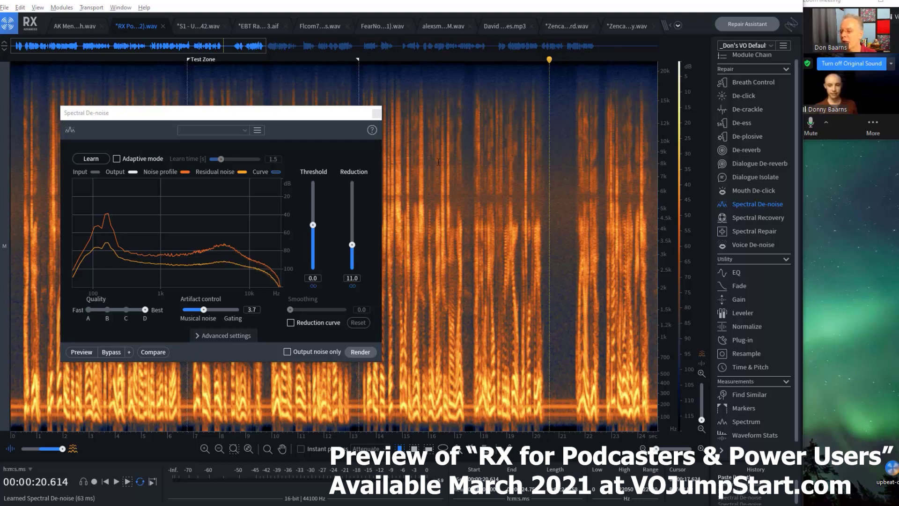
# Move the Spectral De-noise panel off the speech and play the recording from about 6.5 s
pyautogui.moveTo(300, 114); pyautogui.dragTo(615, 111)
pyautogui.click(181, 234)
pyautogui.press('space')
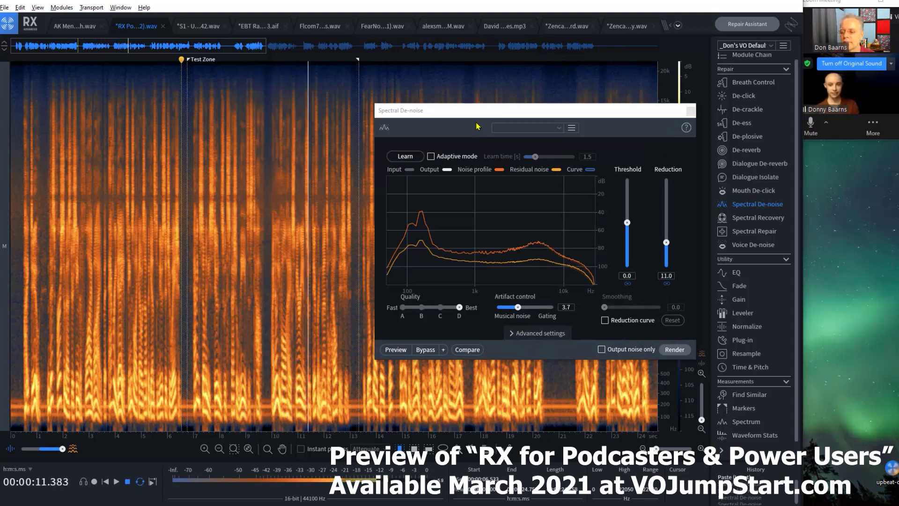
pyautogui.press('space')
# Nudge the Spectral De-noise panel right and start playback from about 13.3 s
pyautogui.moveTo(476, 127); pyautogui.dragTo(493, 129)
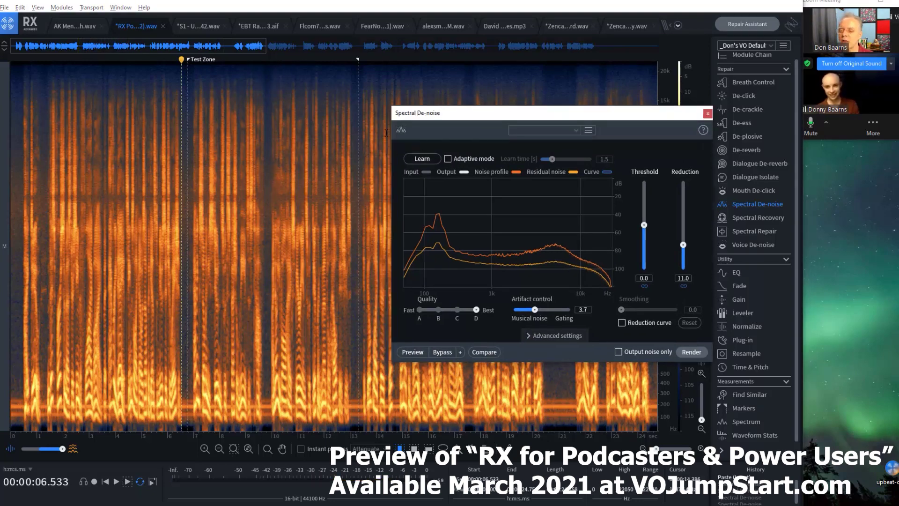
pyautogui.click(359, 149)
pyautogui.press('space')
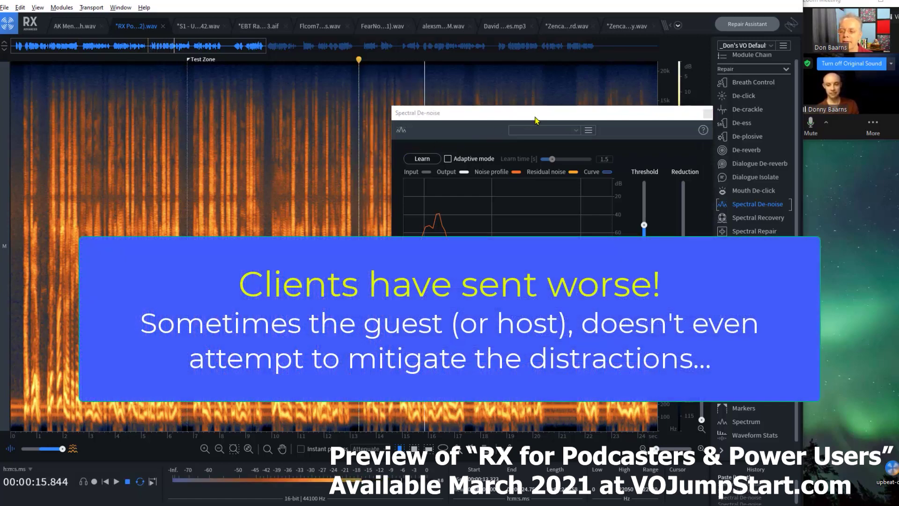
# Stop playback, dock the De-noise panel at the left edge, and jump to 21 s then 13.5 s
pyautogui.press('space')
pyautogui.moveTo(536, 120); pyautogui.dragTo(140, 107)
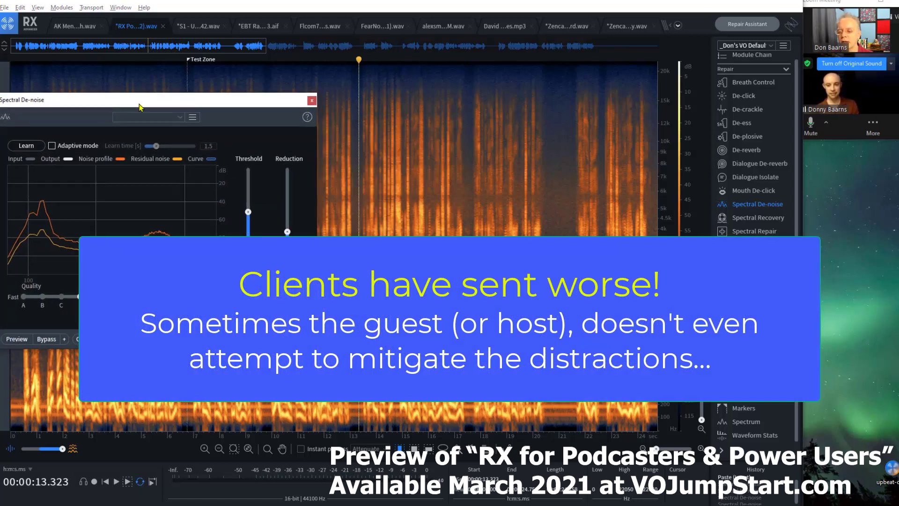
pyautogui.click(559, 220)
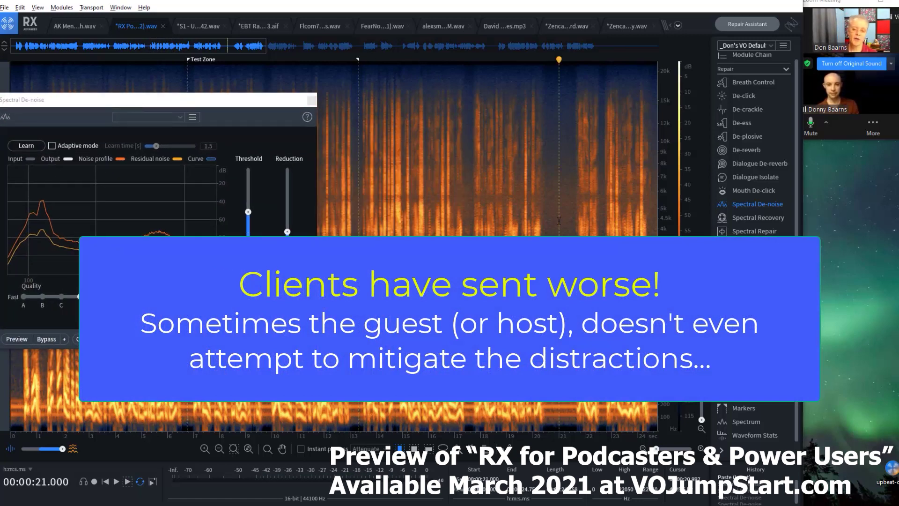
pyautogui.click(362, 328)
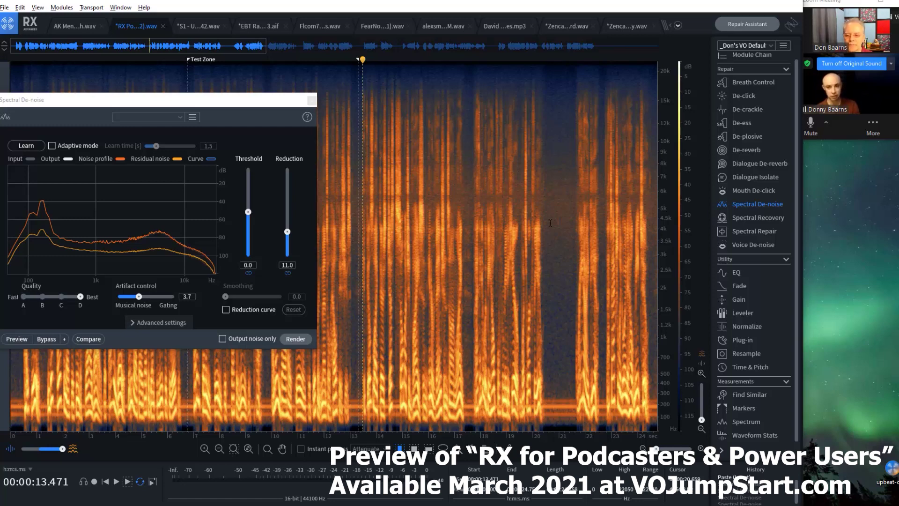
# Zoom in around the 21 s playhead, then move Spectral De-noise aside and close it
pyautogui.moveTo(263, 106); pyautogui.dragTo(295, 116)
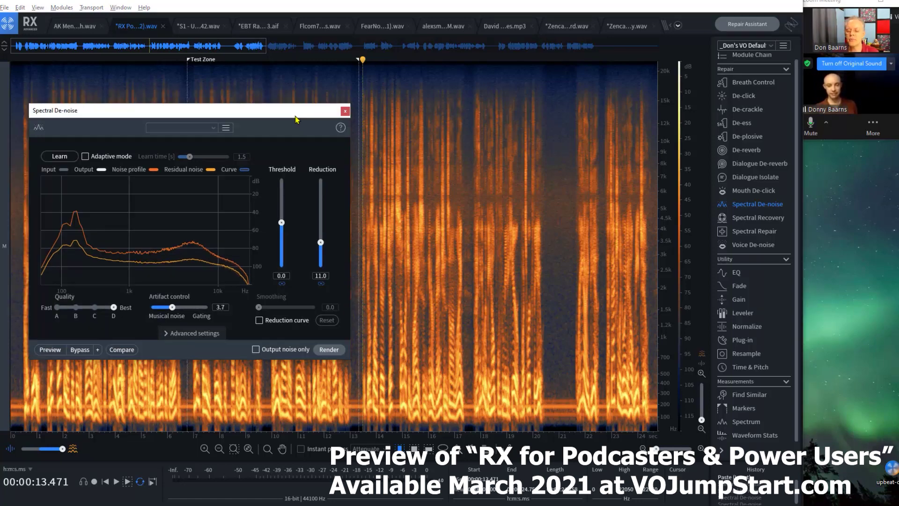
pyautogui.click(559, 299)
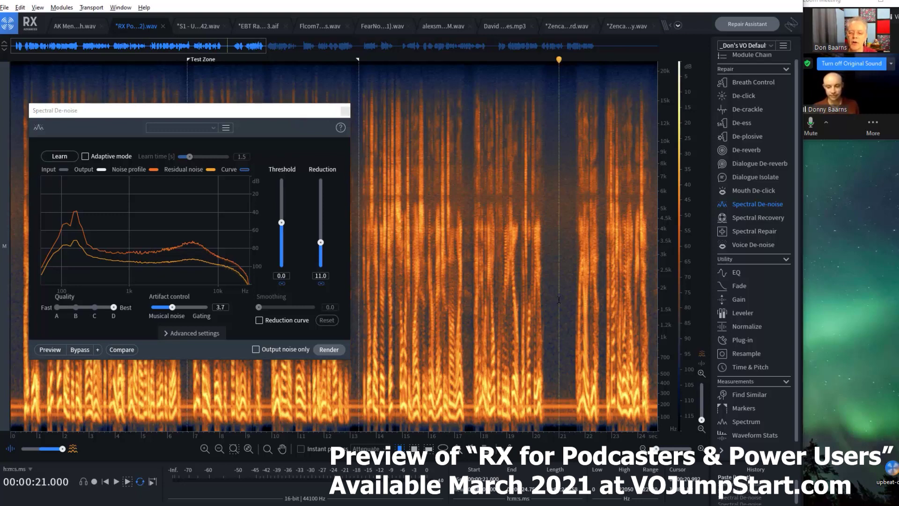
pyautogui.hotkey('ctrl', 'Up')
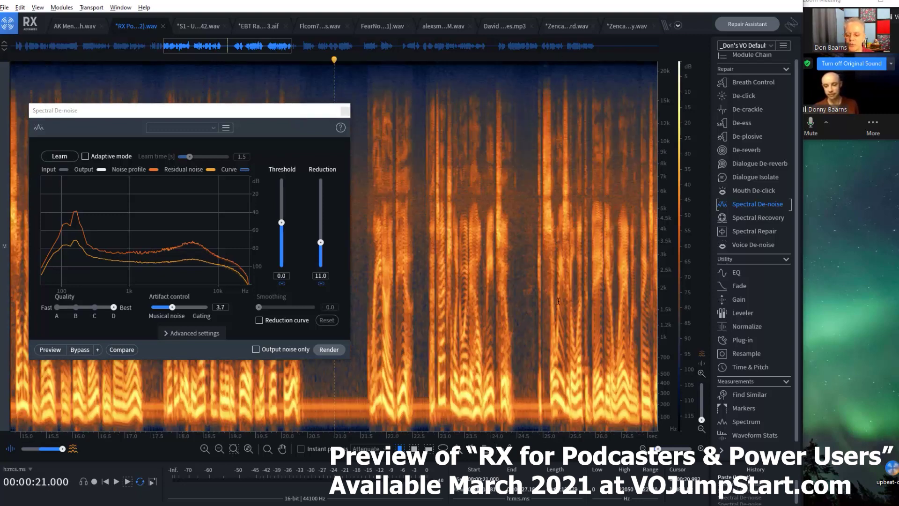
pyautogui.moveTo(258, 116); pyautogui.dragTo(149, 81)
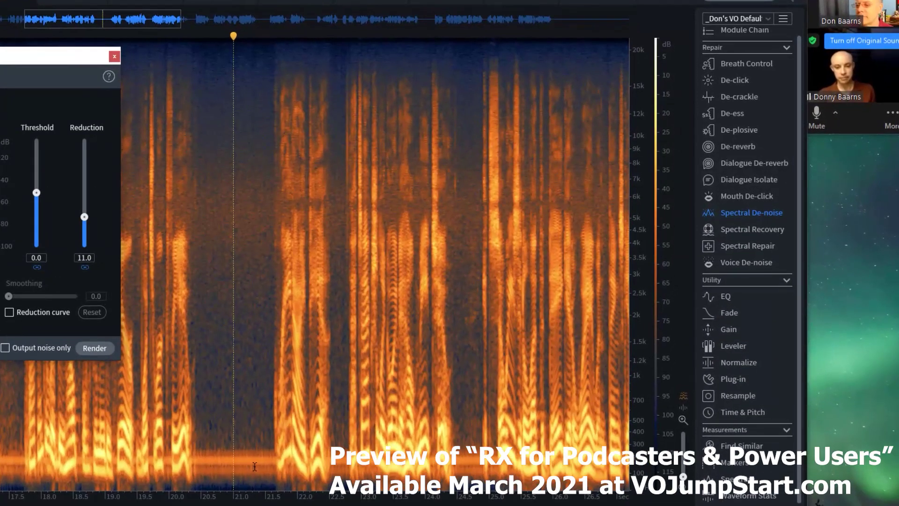
pyautogui.click(114, 56)
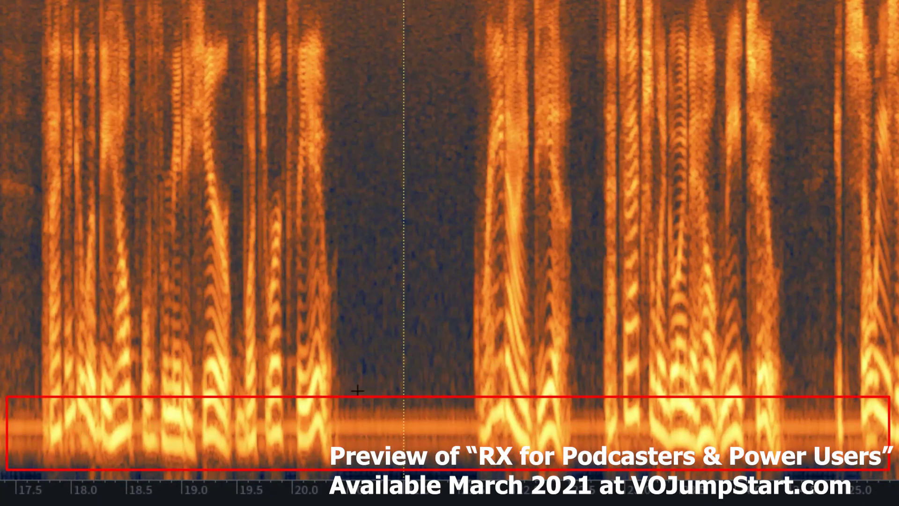
# Select the low-frequency hum band in the pause around 21 s
pyautogui.moveTo(358, 387); pyautogui.dragTo(459, 473)
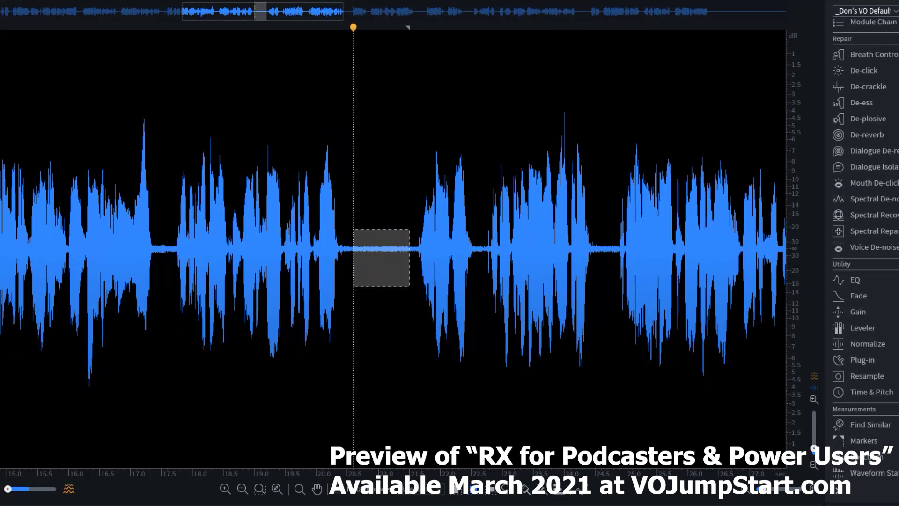
# Return to spectrogram view, then try and adjust selections over the silent gap before clearing them
pyautogui.click(69, 488)
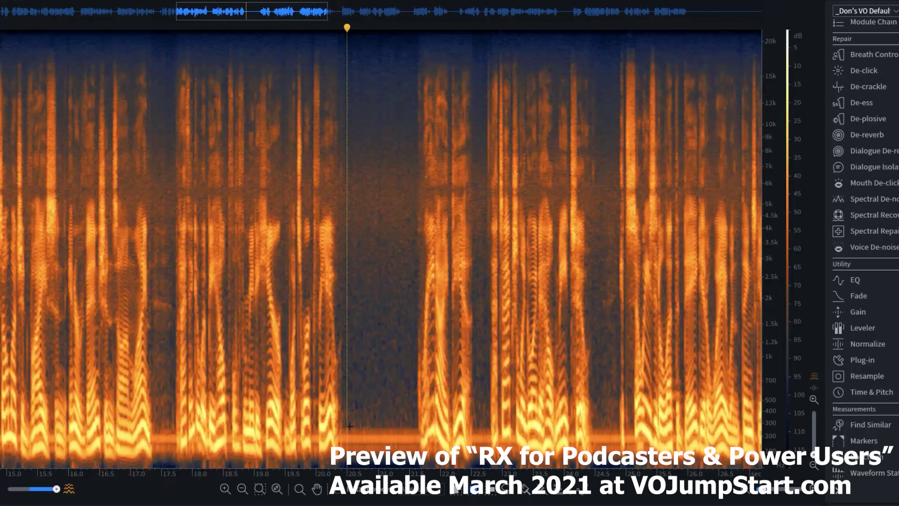
pyautogui.moveTo(348, 426); pyautogui.dragTo(410, 463)
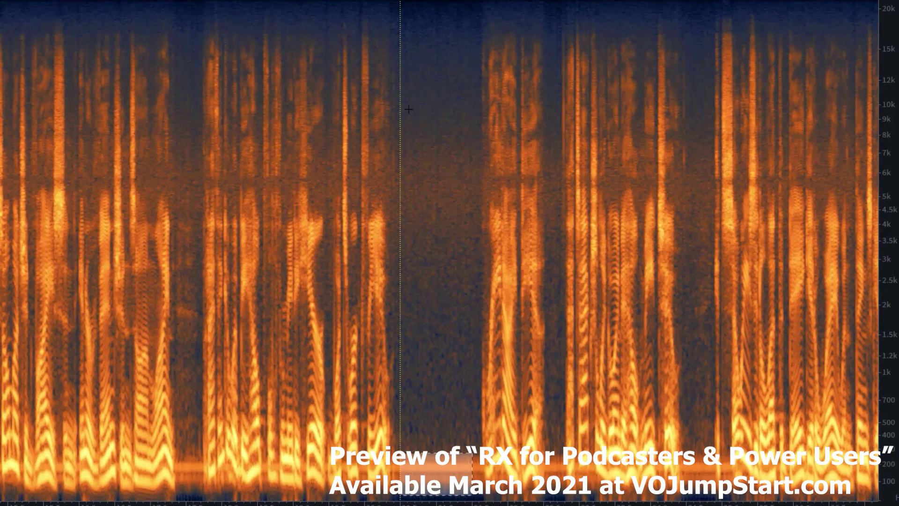
pyautogui.moveTo(356, 128); pyautogui.dragTo(403, 280)
pyautogui.moveTo(465, 285); pyautogui.dragTo(472, 291)
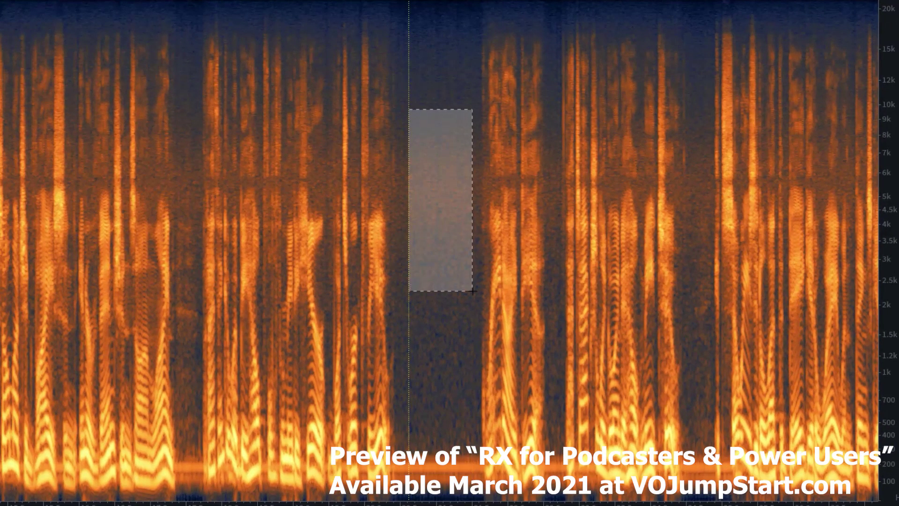
pyautogui.moveTo(403, 211); pyautogui.dragTo(397, 212)
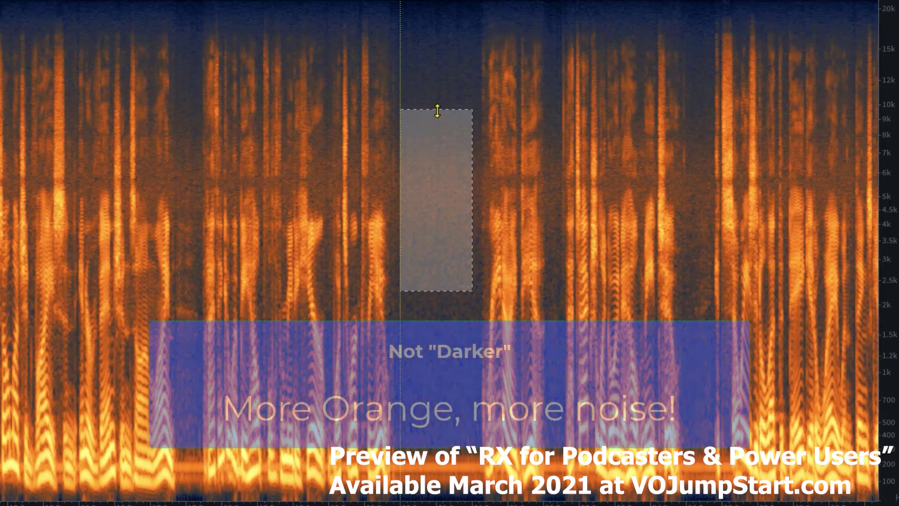
pyautogui.moveTo(437, 110); pyautogui.dragTo(437, 130)
pyautogui.click(424, 67)
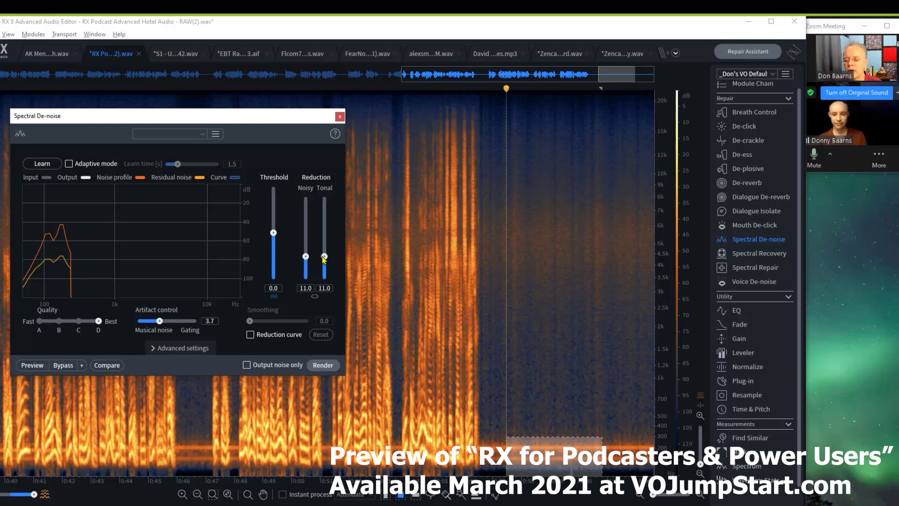
# Raise Tonal reduction from 11.0 to 32.6 and select a tall region of trailing noise
pyautogui.moveTo(324, 256); pyautogui.dragTo(324, 213)
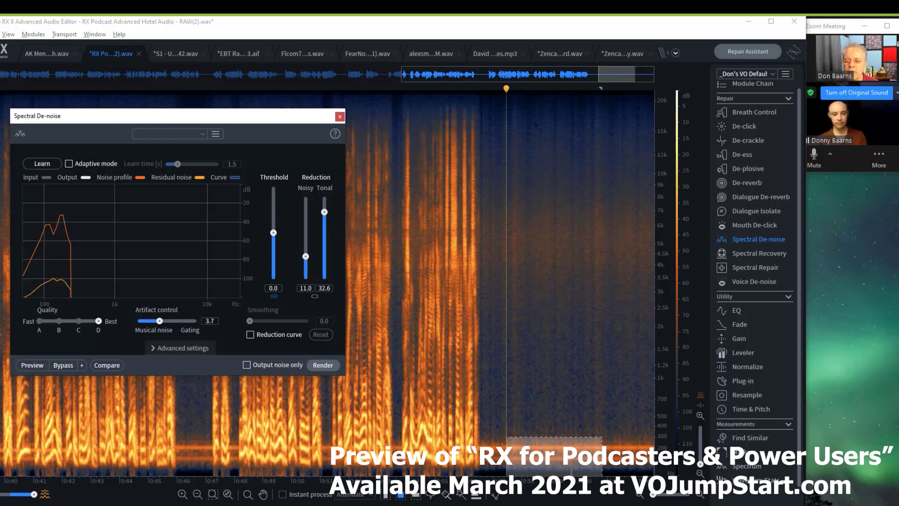
pyautogui.moveTo(516, 144); pyautogui.dragTo(621, 201)
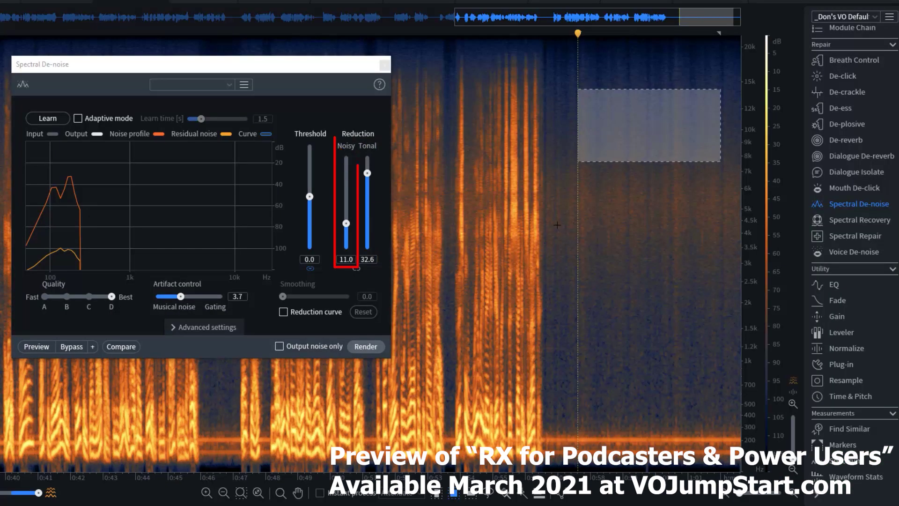
pyautogui.moveTo(601, 90)
pyautogui.mouseDown()
pyautogui.moveTo(696, 316)
pyautogui.moveTo(702, 357)
pyautogui.mouseUp()
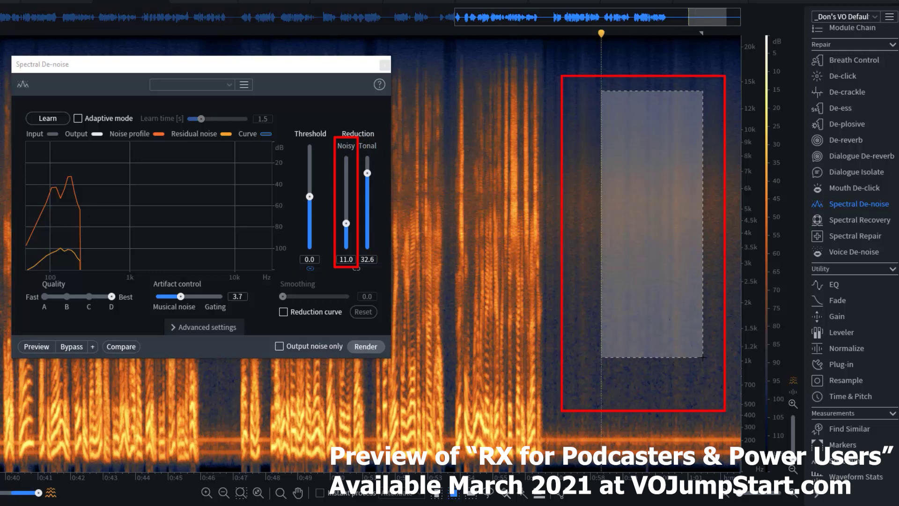
pyautogui.moveTo(615, 56); pyautogui.dragTo(702, 366)
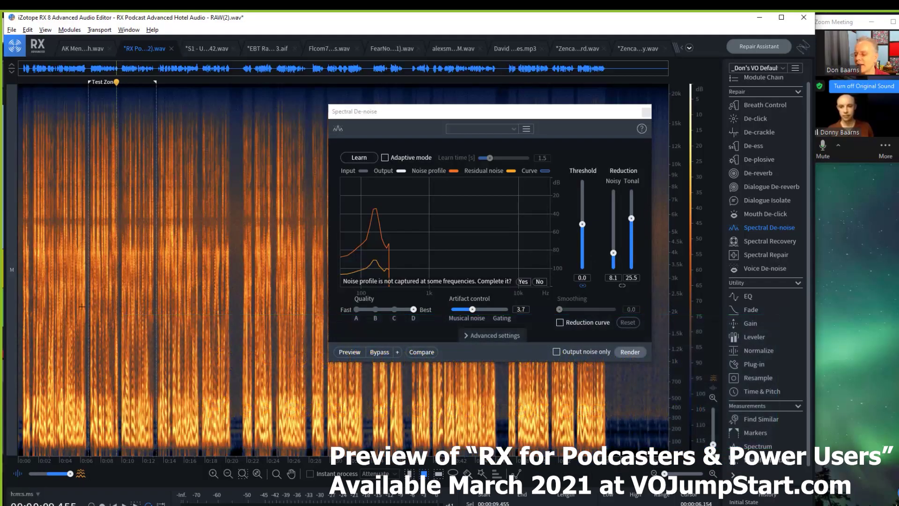
# Play the recording from the 10-second mark, then stop
pyautogui.click(121, 295)
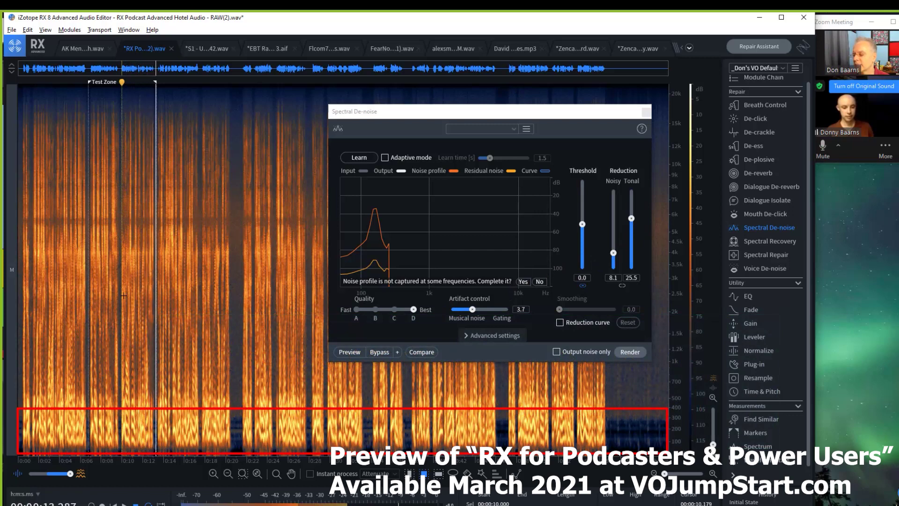
pyautogui.press('space')
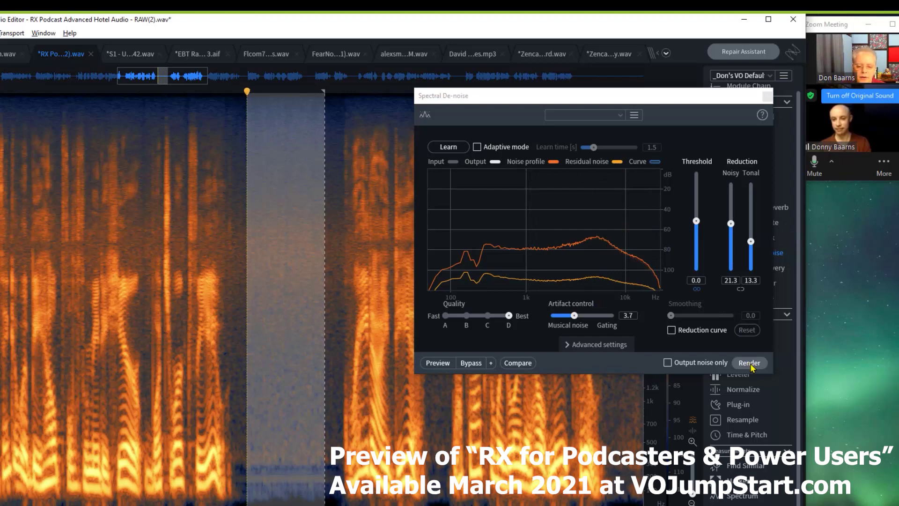
# Render the noise reduction on the gap, then loop-play a silent gap between phrases
pyautogui.click(750, 364)
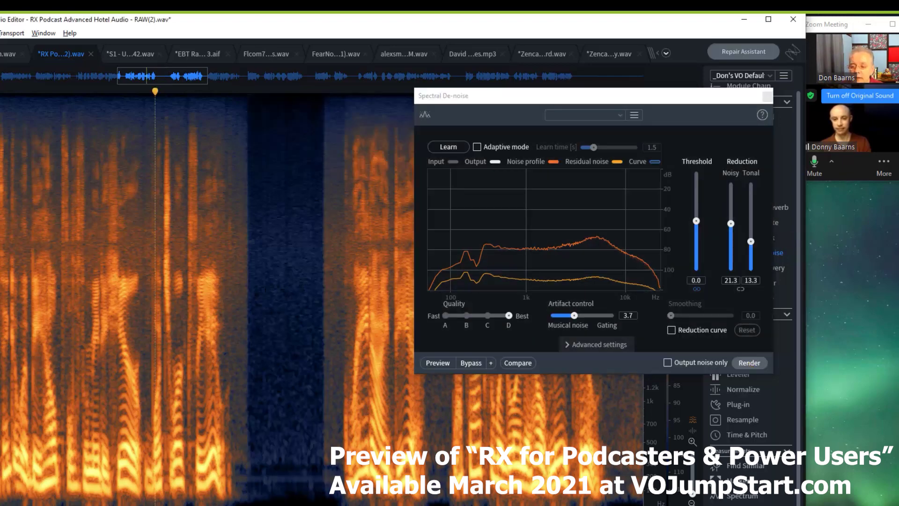
pyautogui.moveTo(254, 319); pyautogui.dragTo(313, 319)
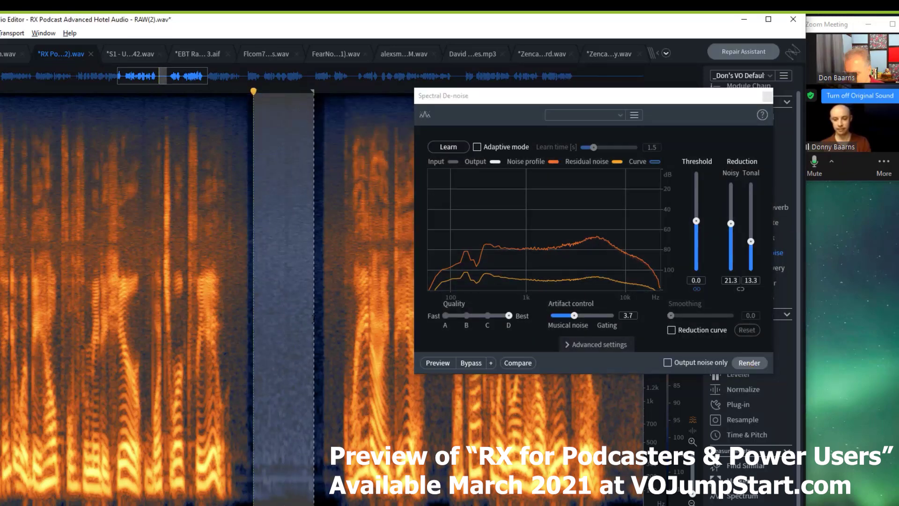
pyautogui.press('space')
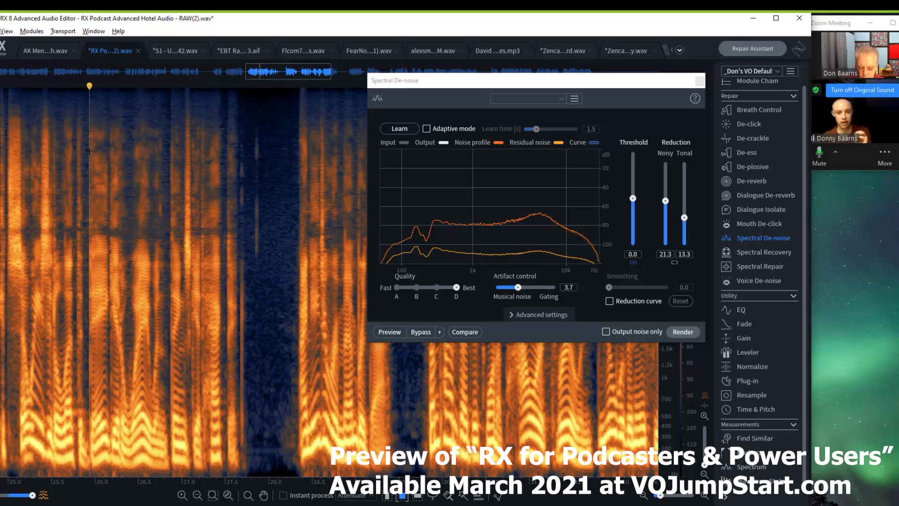
# Zoom in around 25 s, close Spectral De-noise, and fine-tune the time zoom on the speech
pyautogui.hotkey('ctrl', 'Up')
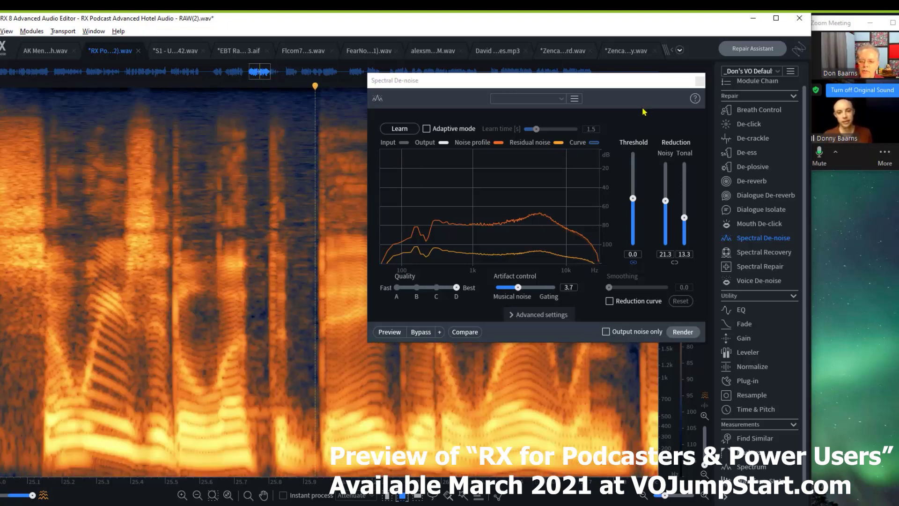
pyautogui.click(700, 81)
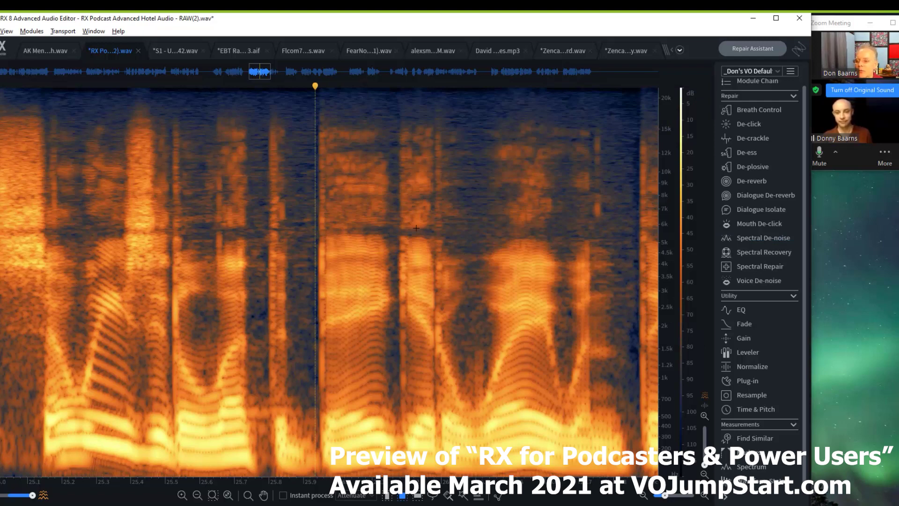
pyautogui.hotkey('ctrl', 'Down')
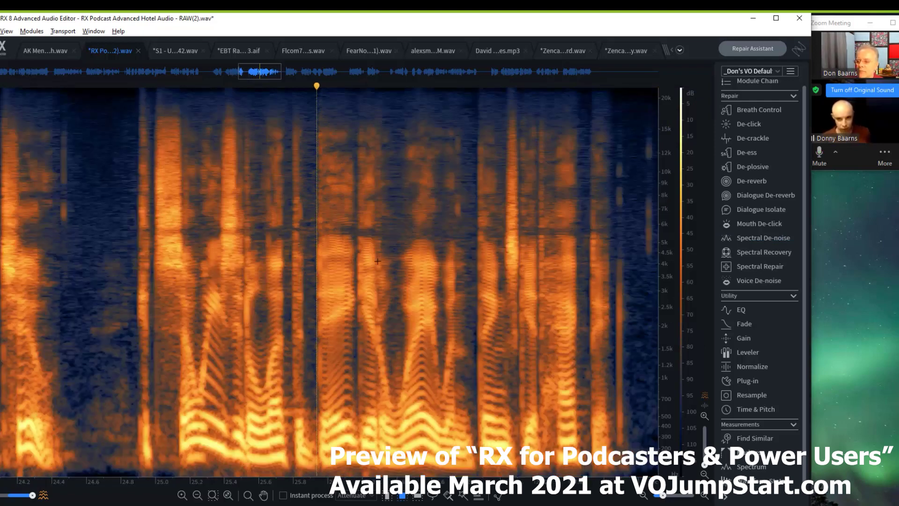
pyautogui.hotkey('ctrl', '-')
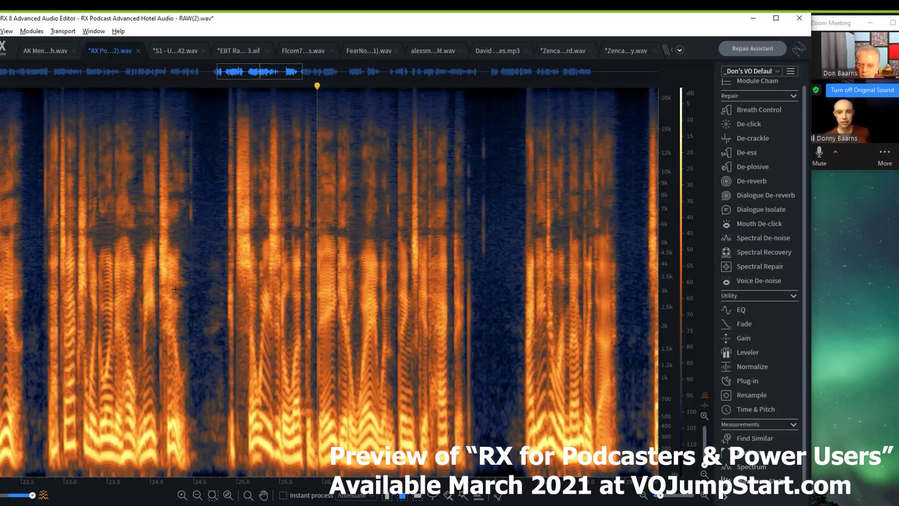
pyautogui.hotkey('ctrl', '=')
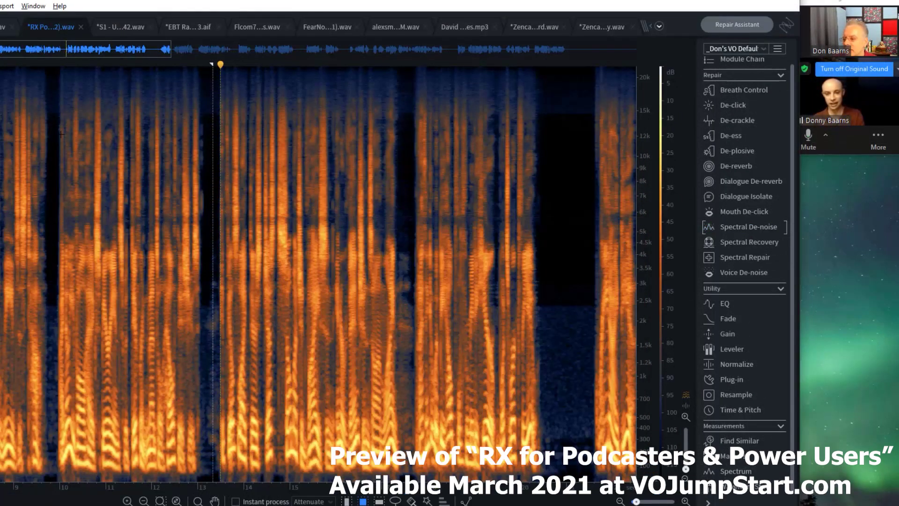
pyautogui.click(60, 135)
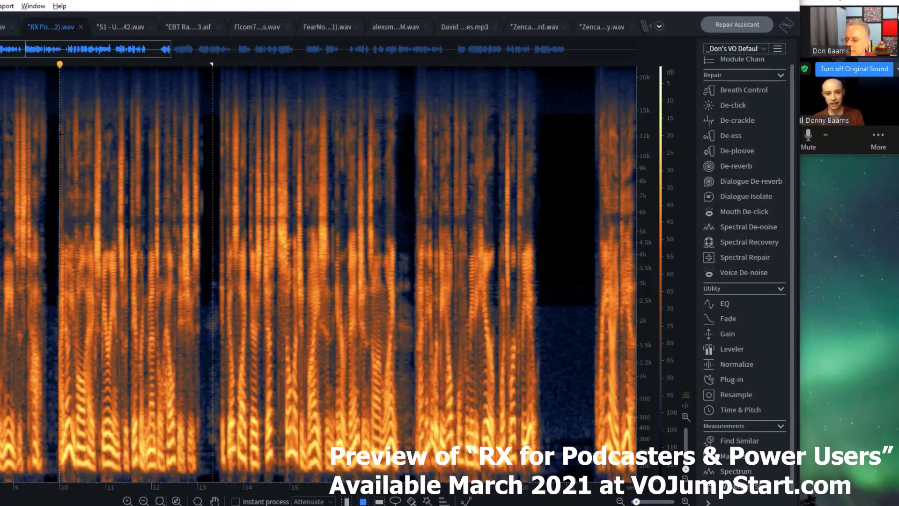
pyautogui.press('space')
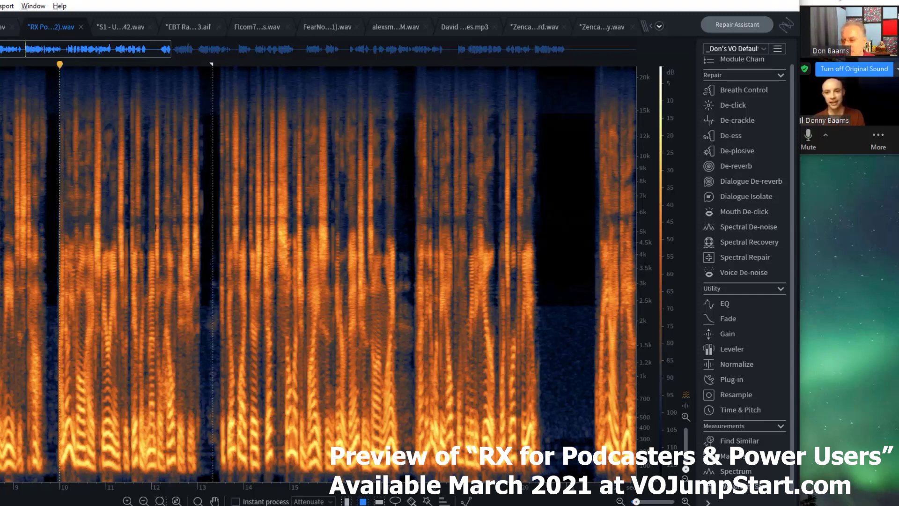
pyautogui.click(36, 131)
pyautogui.hotkey('ctrl', 'z')
pyautogui.press('space')
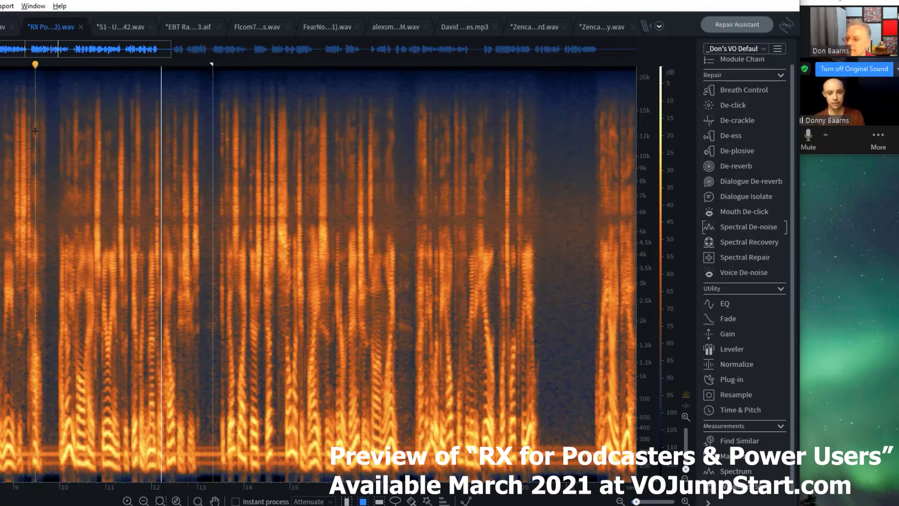
pyautogui.press('space')
pyautogui.click(51, 197)
pyautogui.hotkey('ctrl', 'shift', 'z')
pyautogui.press('space')
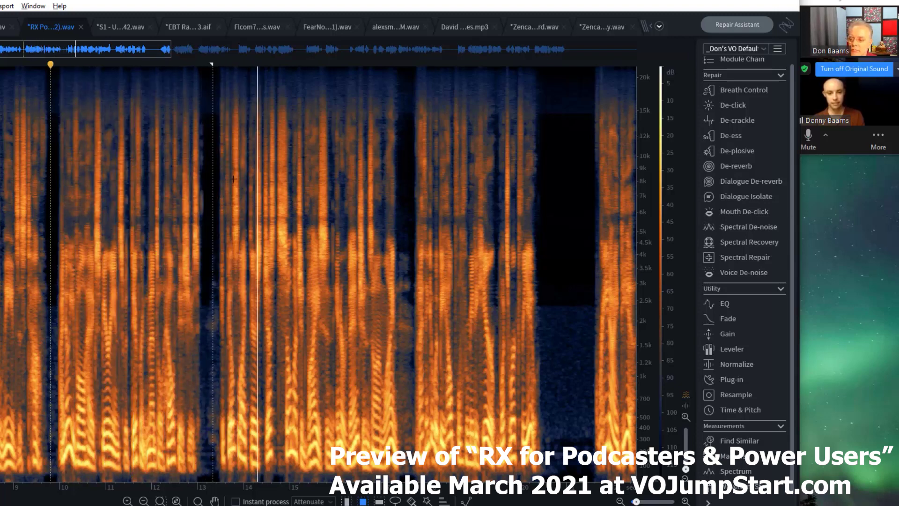
pyautogui.press('space')
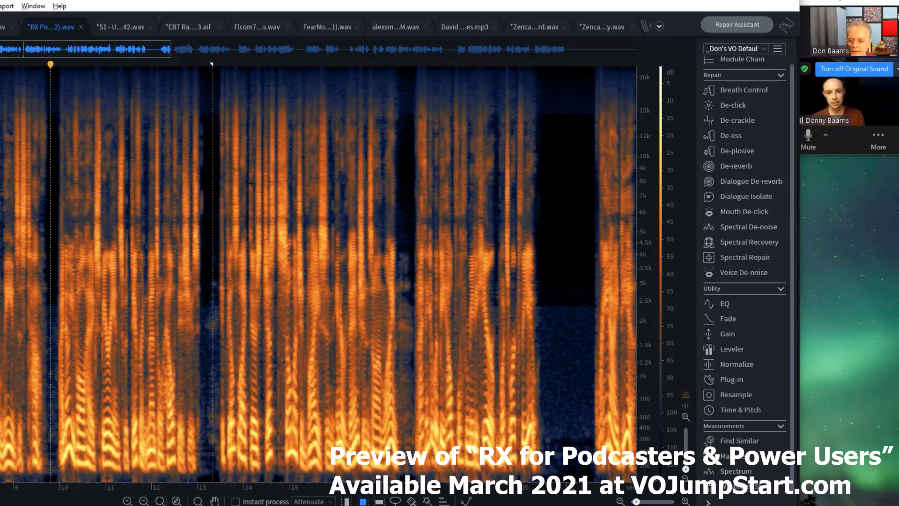
# Apply Mouth De-click with skew 0.0 and sensitivity 4.2 to the recording
pyautogui.click(741, 214)
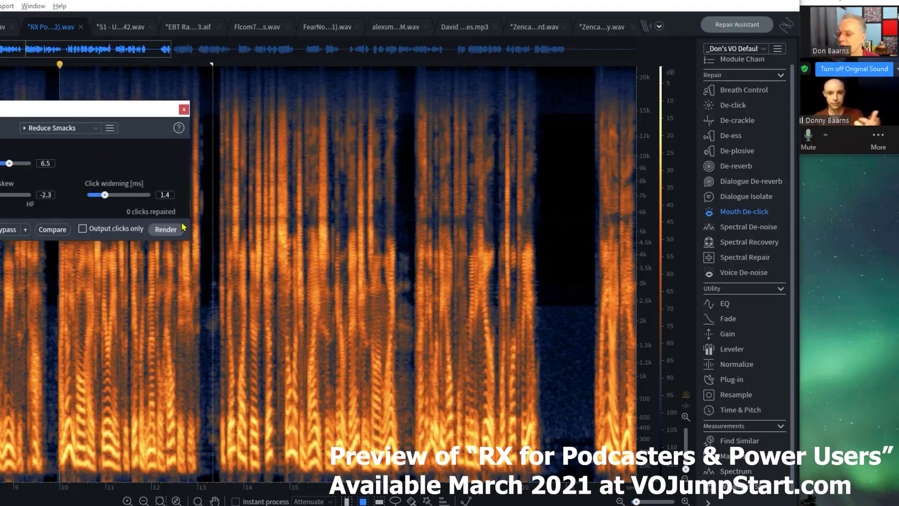
pyautogui.moveTo(0, 194); pyautogui.dragTo(0, 164)
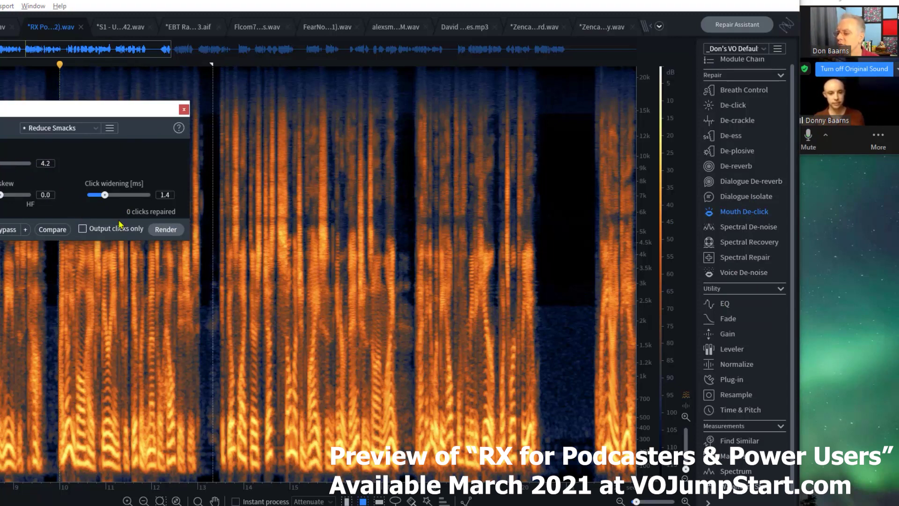
pyautogui.click(166, 229)
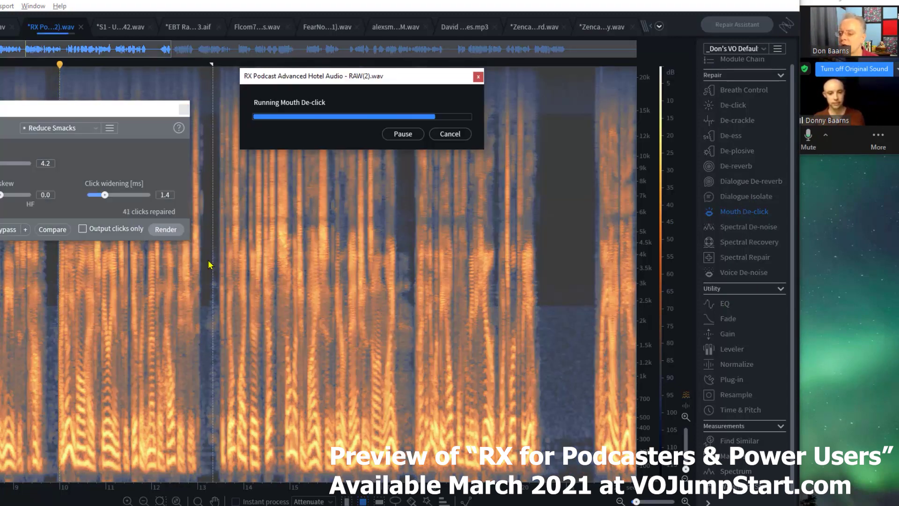
# Close Mouth De-click and play back the de-clicked recording
pyautogui.click(184, 109)
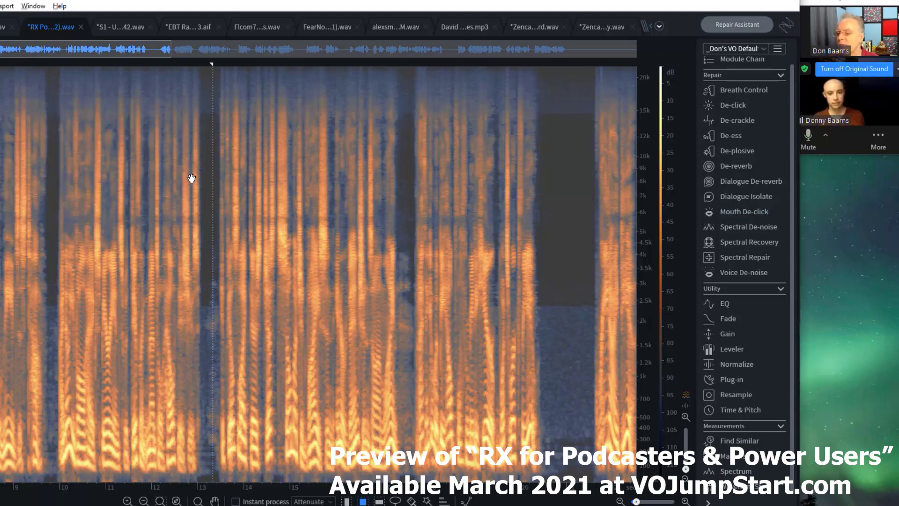
pyautogui.click(134, 160)
pyautogui.press('space')
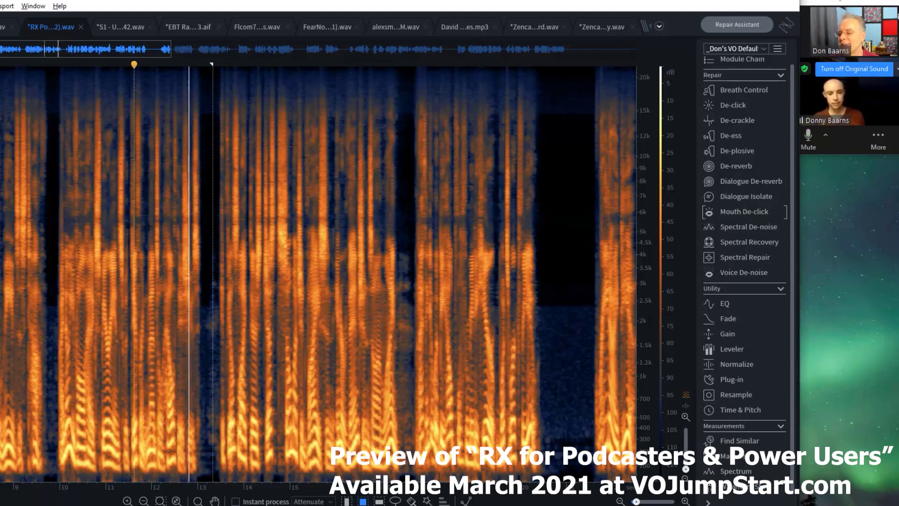